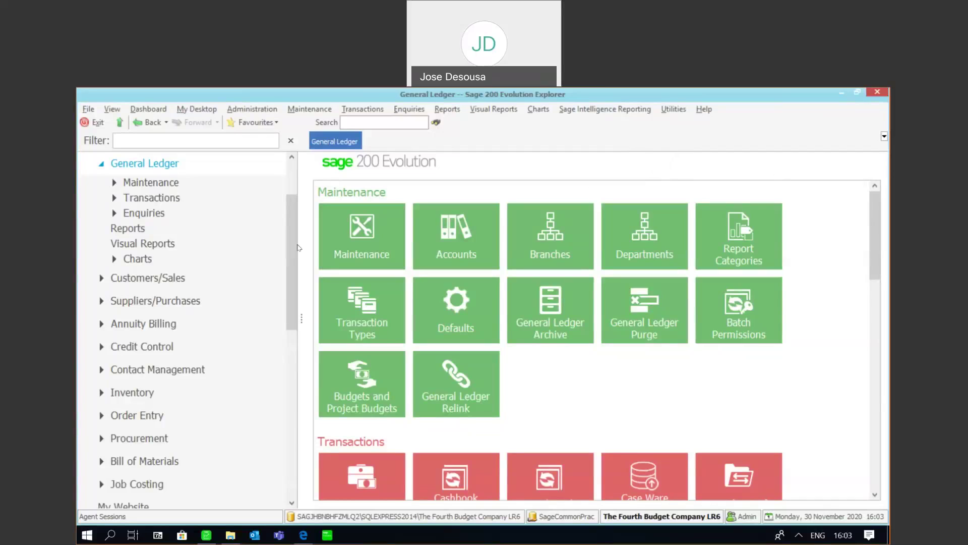
Step: Open the database backup and restore tool from System Tools, then cancel without changes
drag(290, 249, 290, 205)
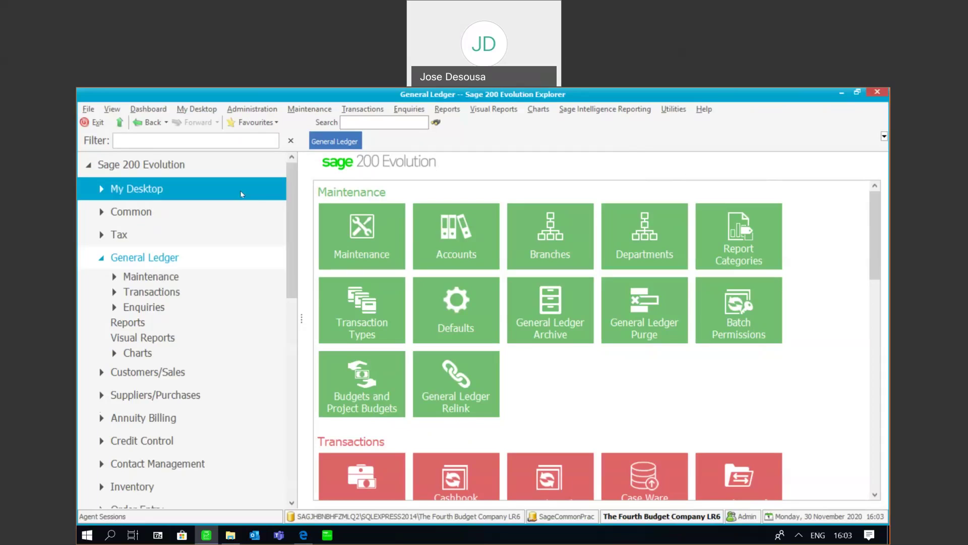
click(251, 111)
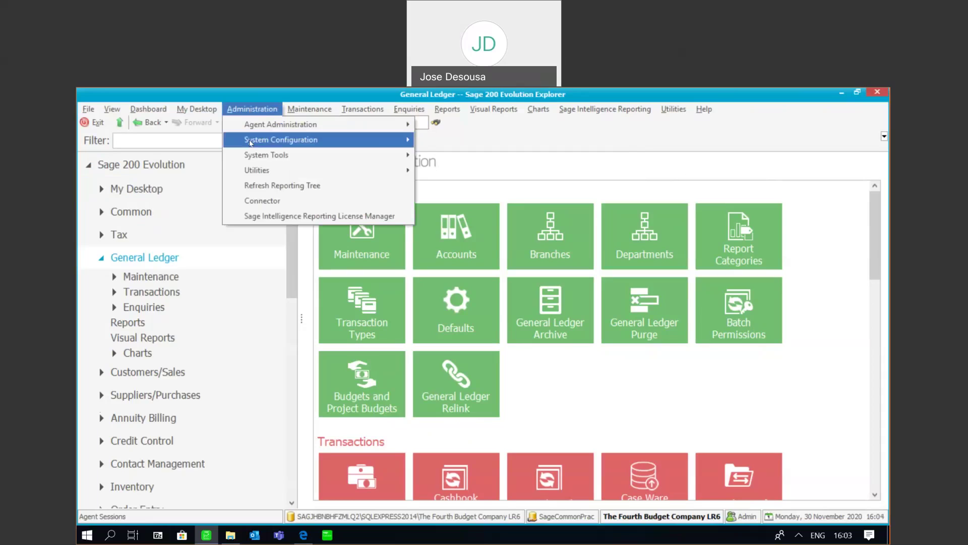
mouse_move(251, 156)
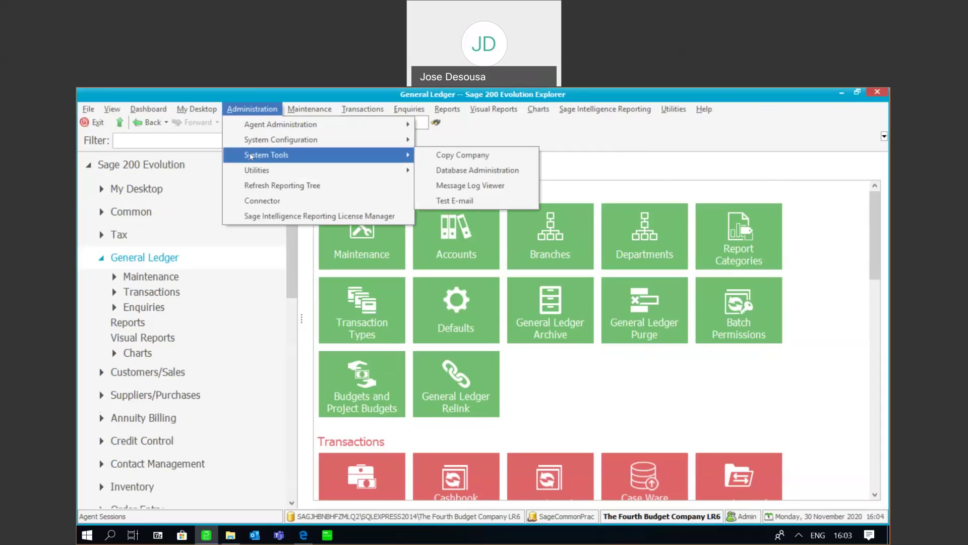
click(433, 170)
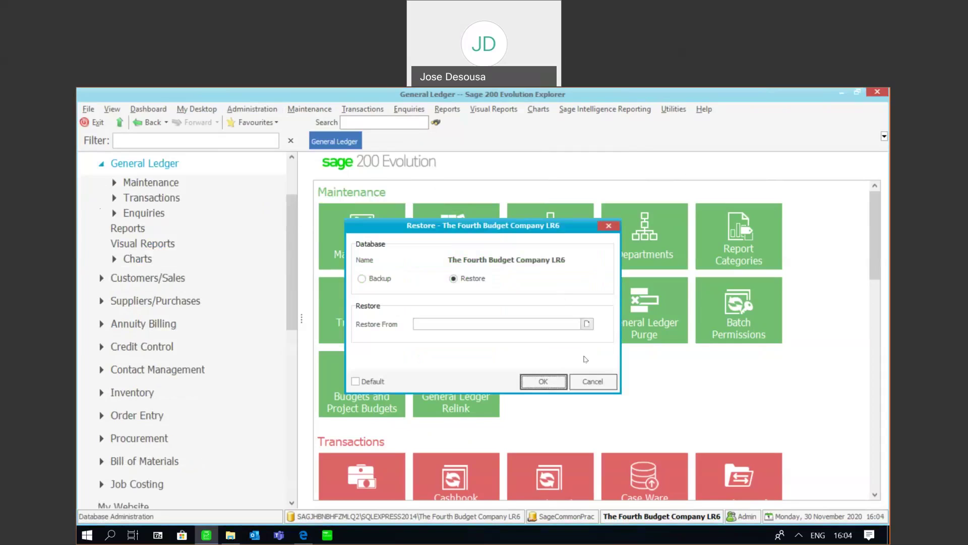
click(591, 380)
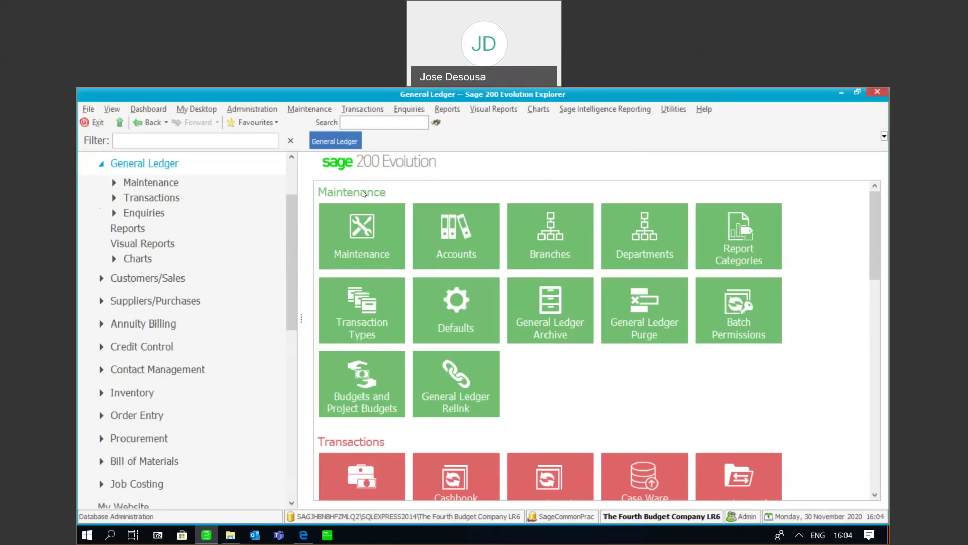
Step: Check the list of agents currently logged in, then close it
click(252, 109)
mouse_move(266, 126)
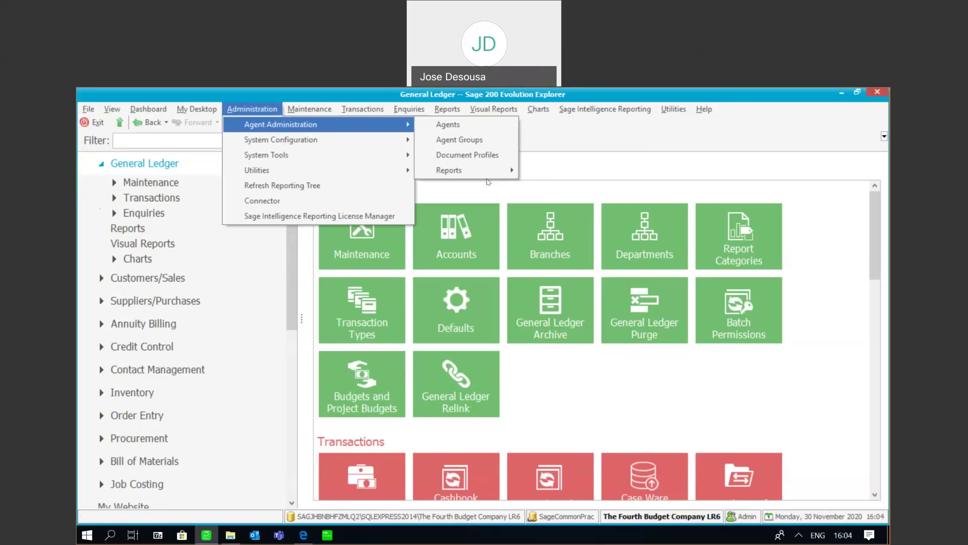
mouse_move(490, 179)
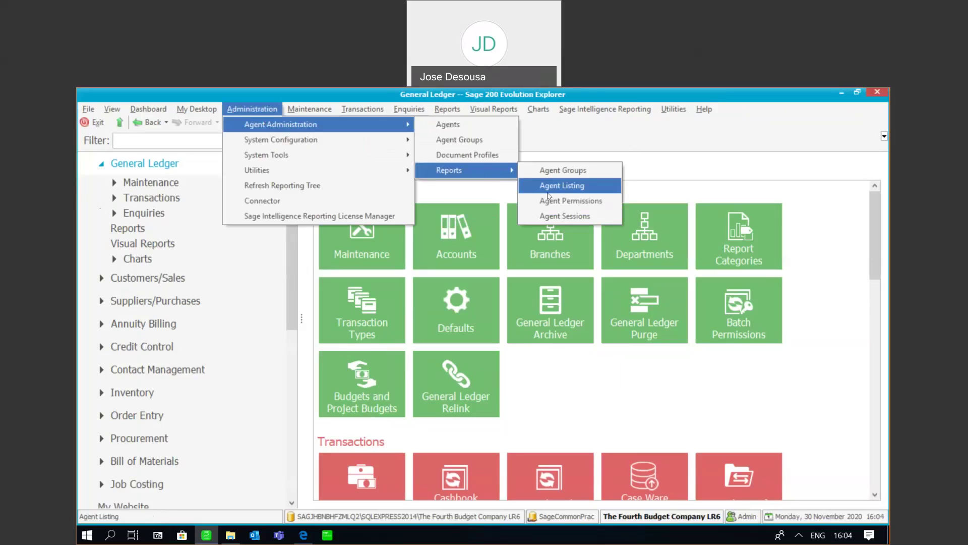
click(556, 217)
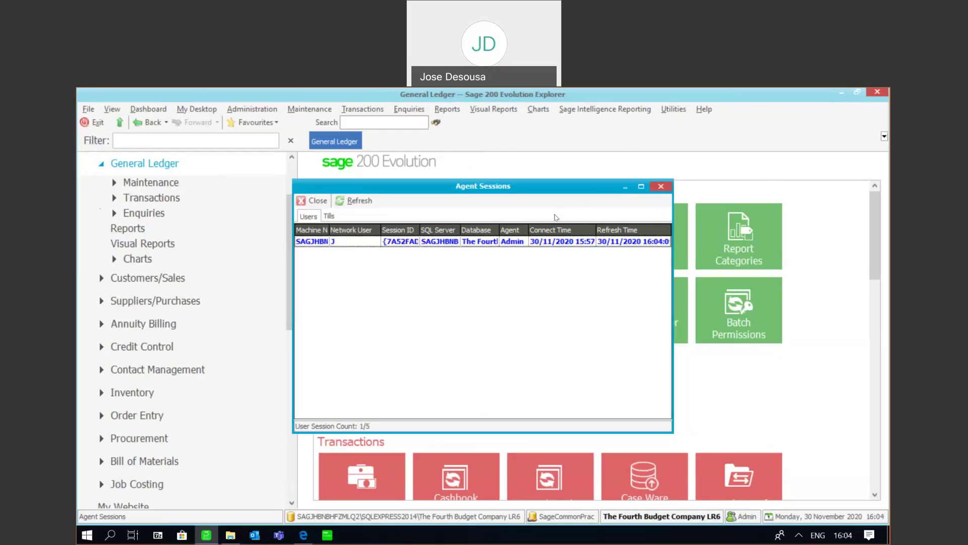
click(317, 205)
Step: Back up The Fourth Budget Company LR6 to C:\Backup01 and acknowledge the success message
click(252, 109)
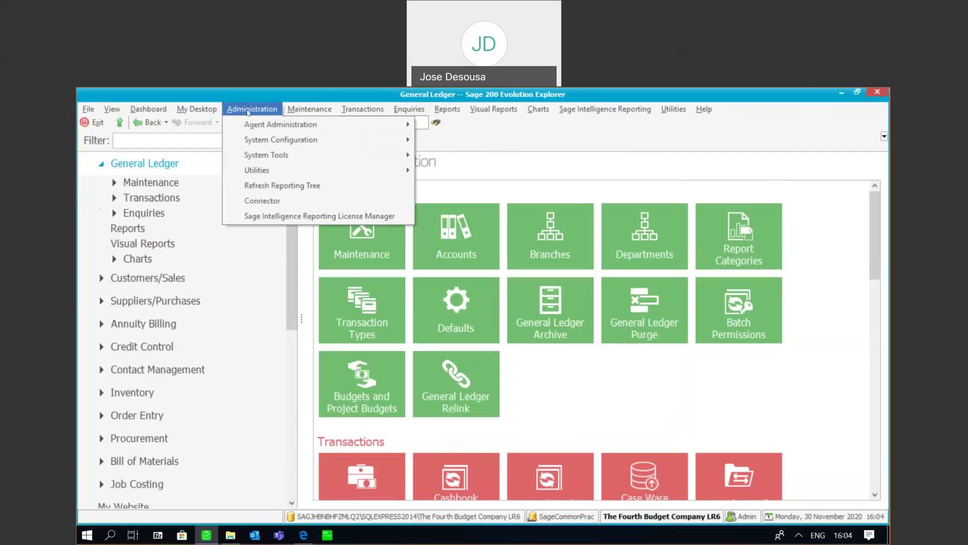
mouse_move(254, 155)
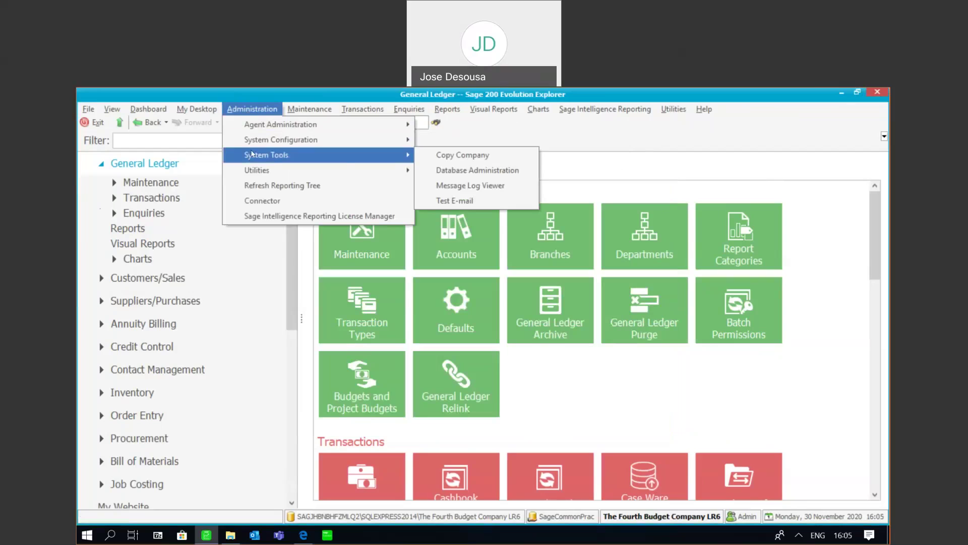
click(430, 170)
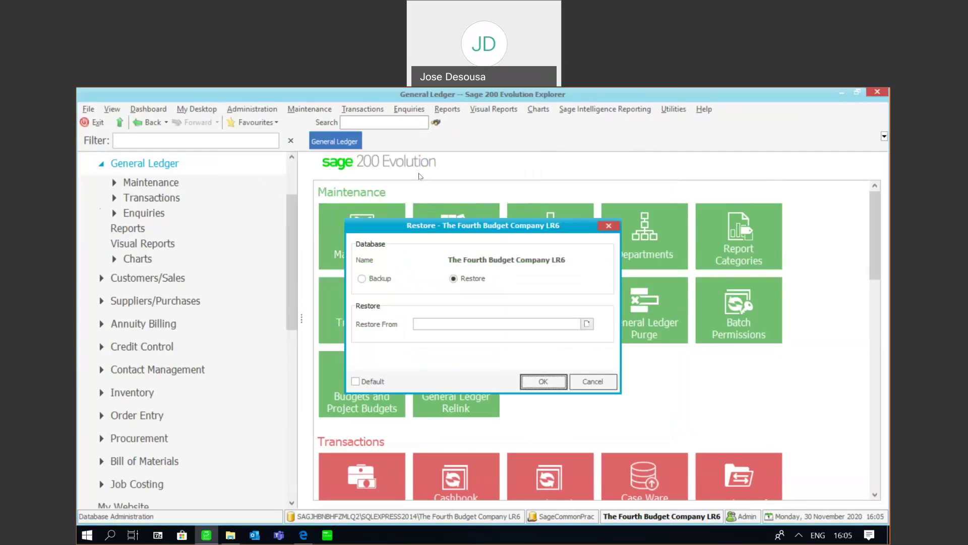
click(362, 279)
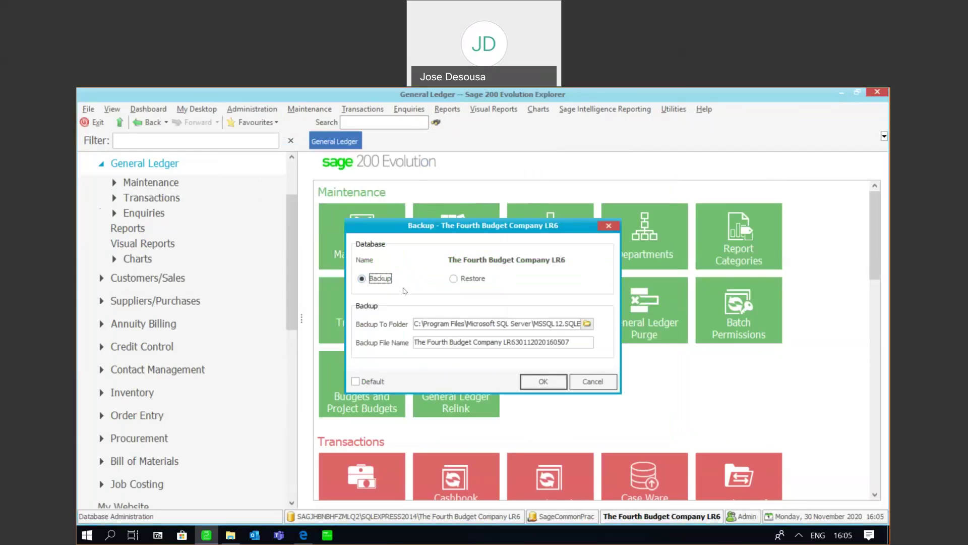
click(580, 324)
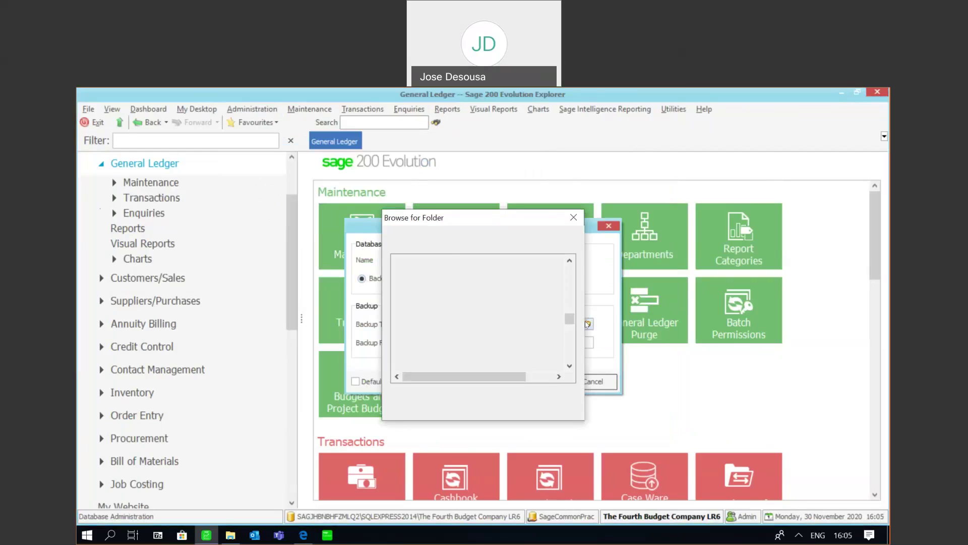
drag(572, 319, 575, 279)
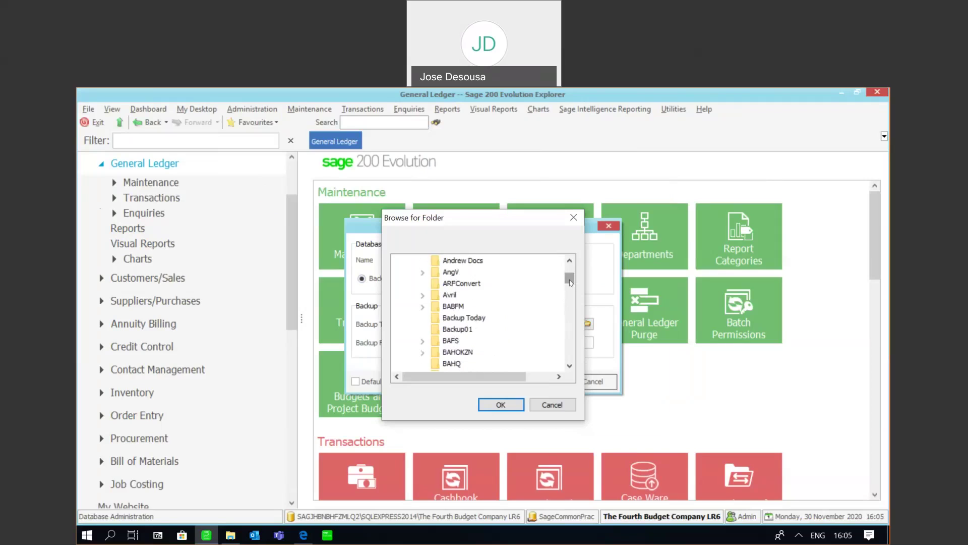
click(458, 329)
click(499, 404)
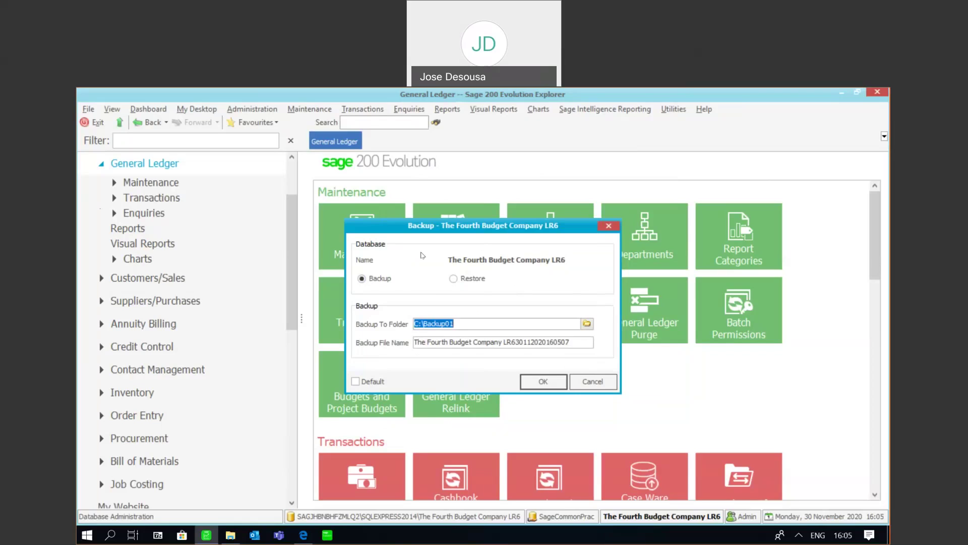
click(535, 387)
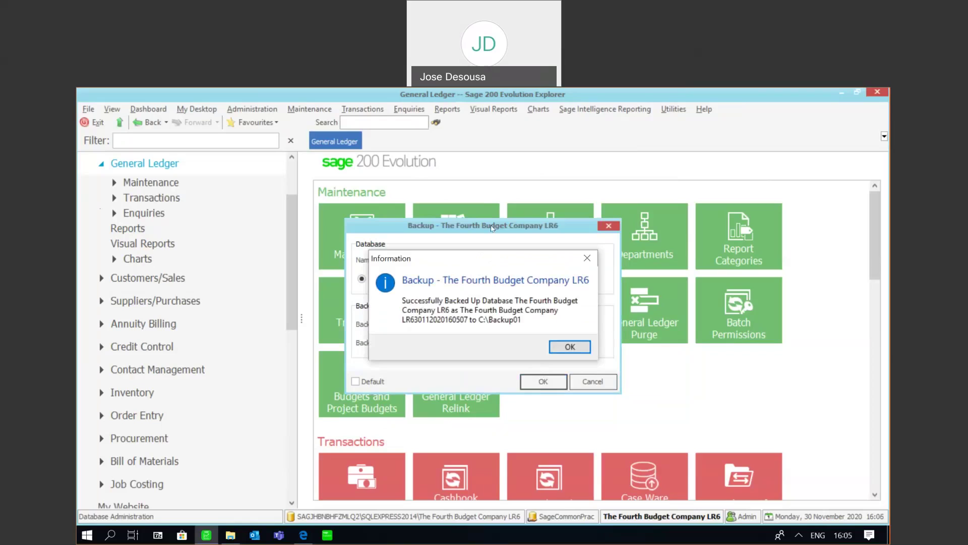
click(563, 346)
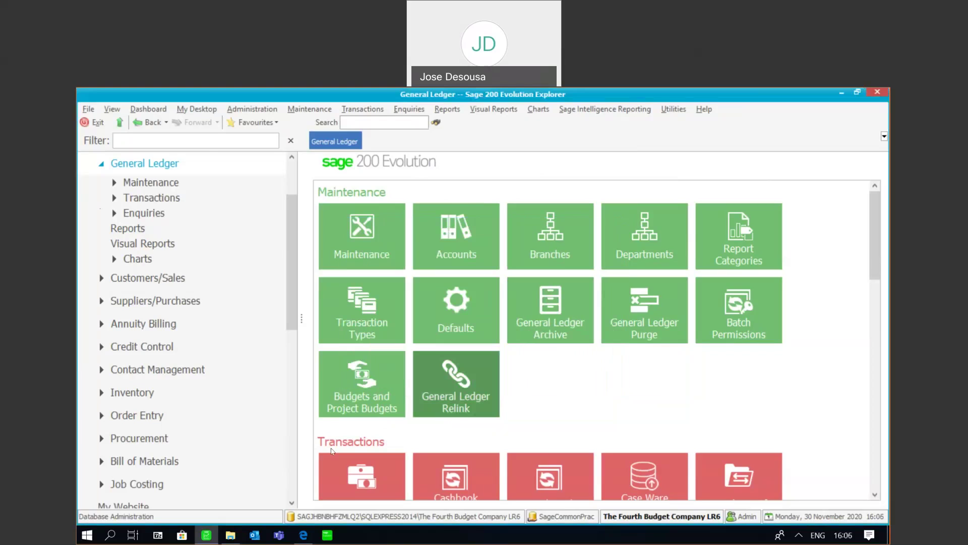
click(230, 534)
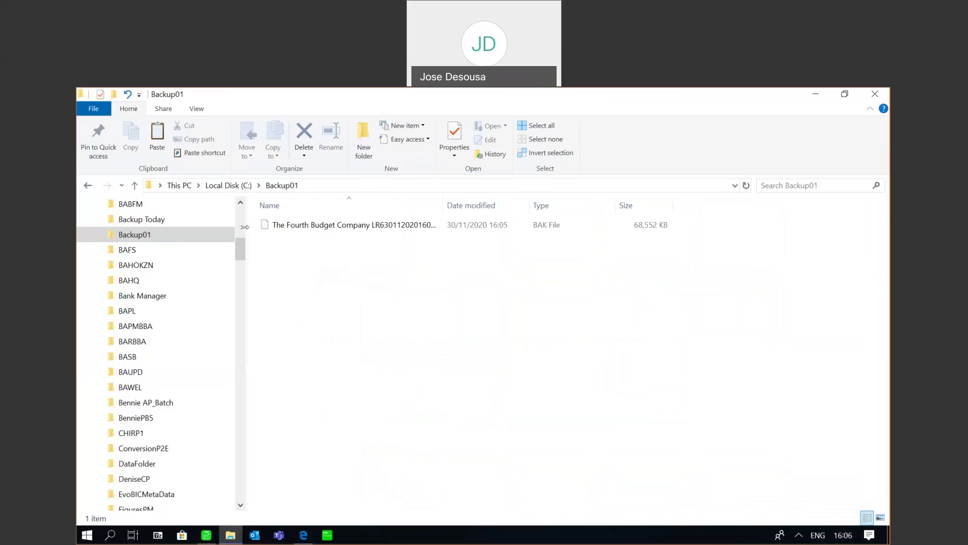
drag(245, 228, 189, 237)
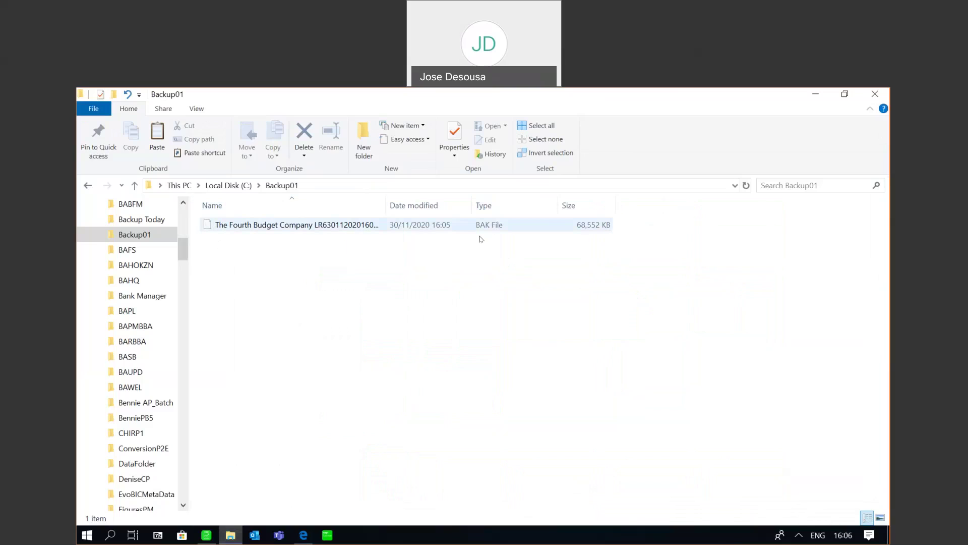
drag(384, 205, 464, 205)
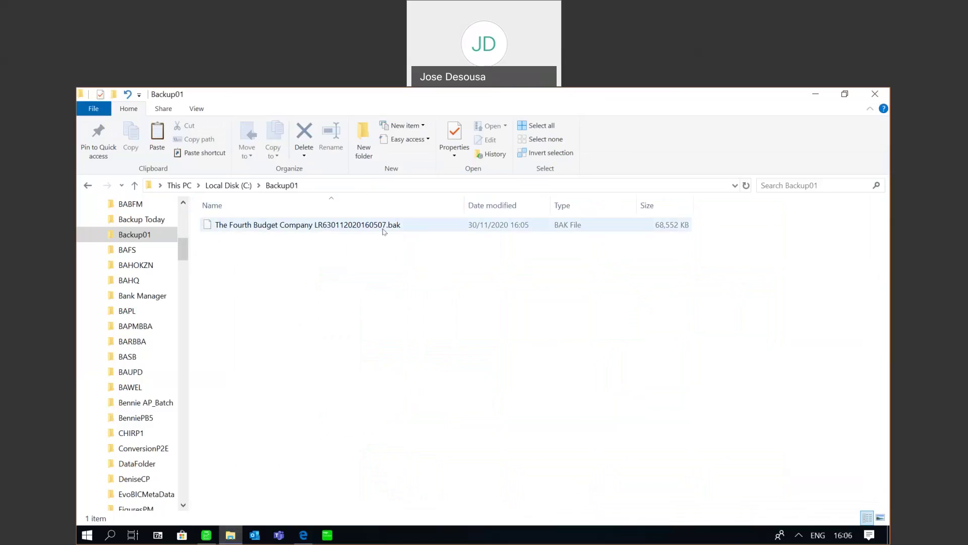
click(810, 97)
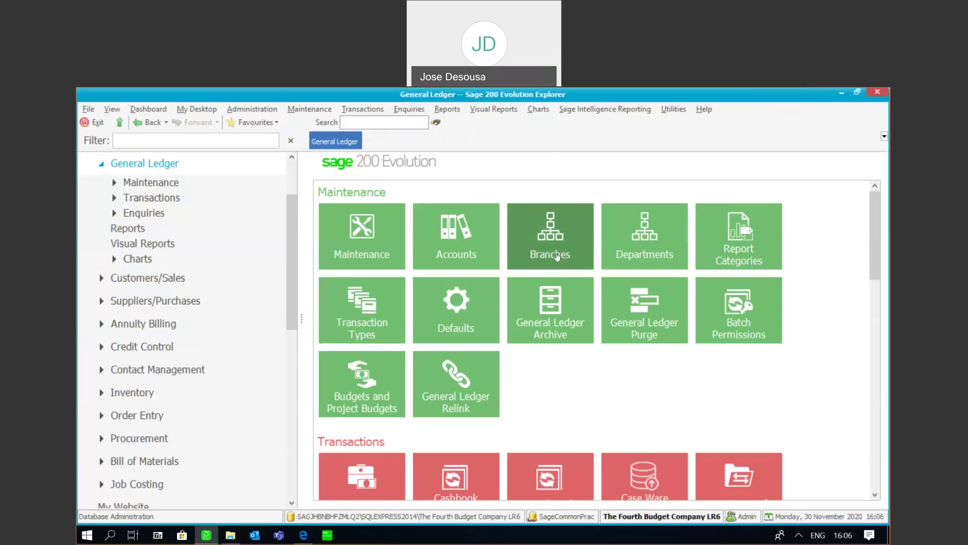
Step: Open the System Tools menus and close them without choosing anything
click(263, 115)
mouse_move(283, 124)
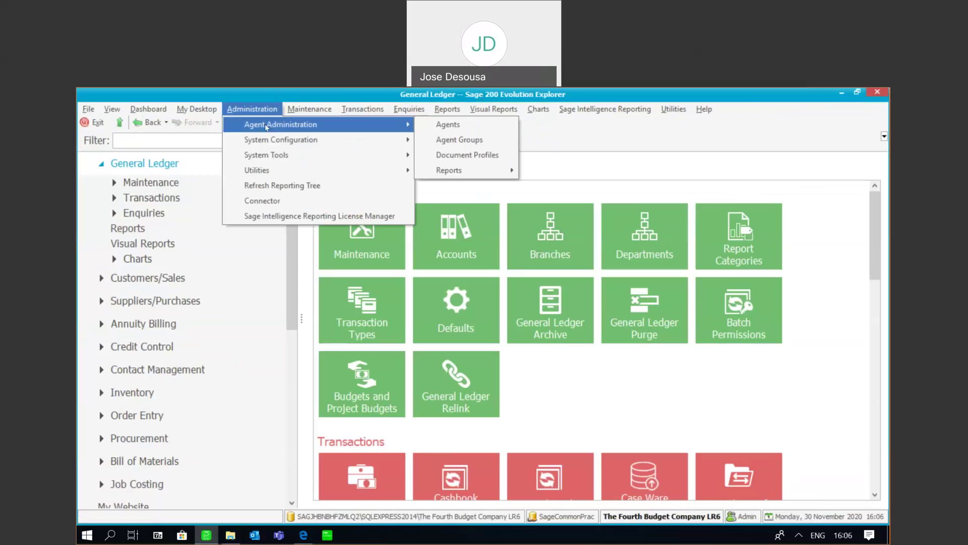
mouse_move(462, 172)
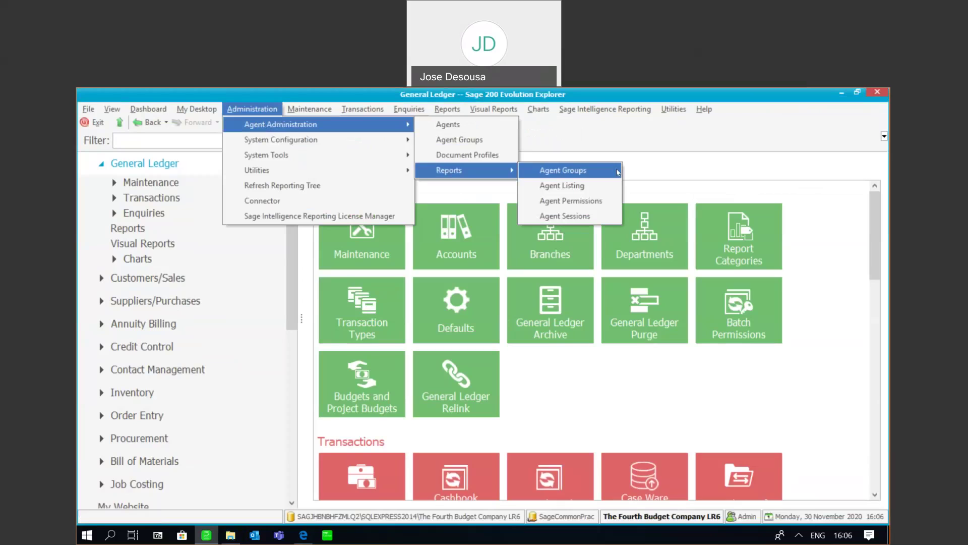
click(672, 161)
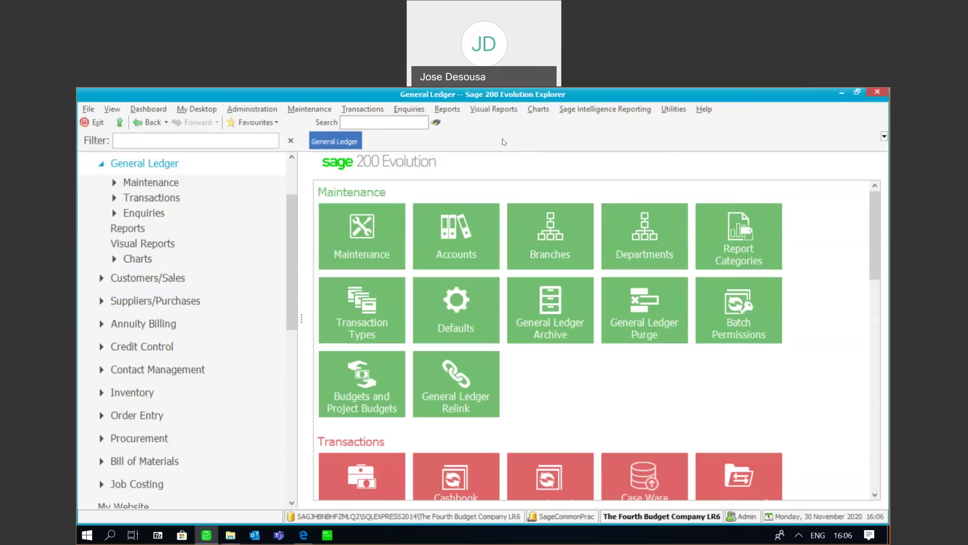
Step: Open Database Administration and switch the operation from Backup to Restore
click(249, 112)
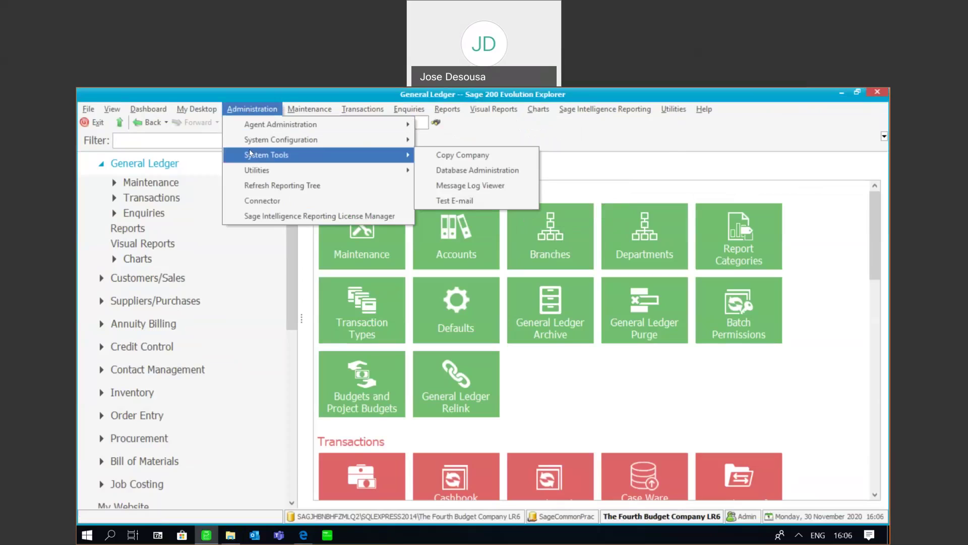
click(432, 172)
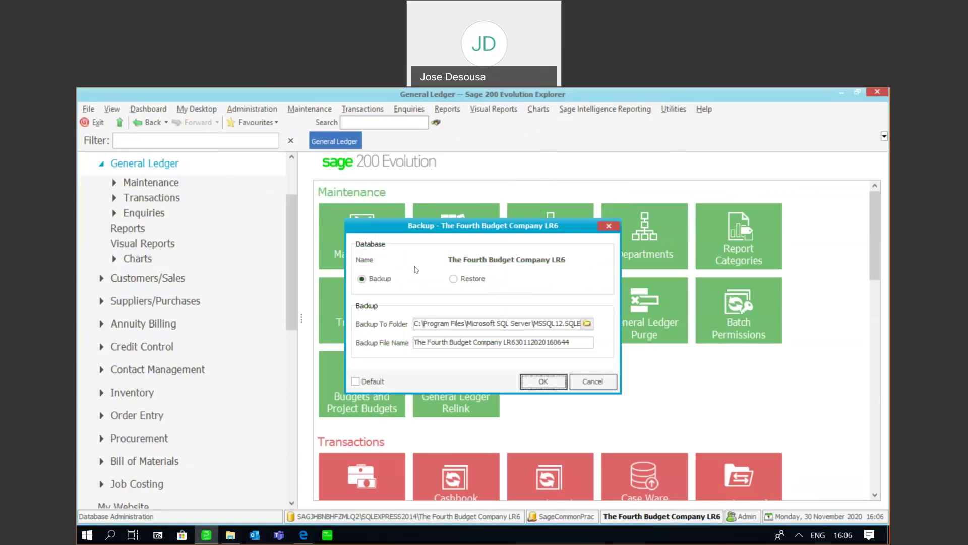
click(453, 280)
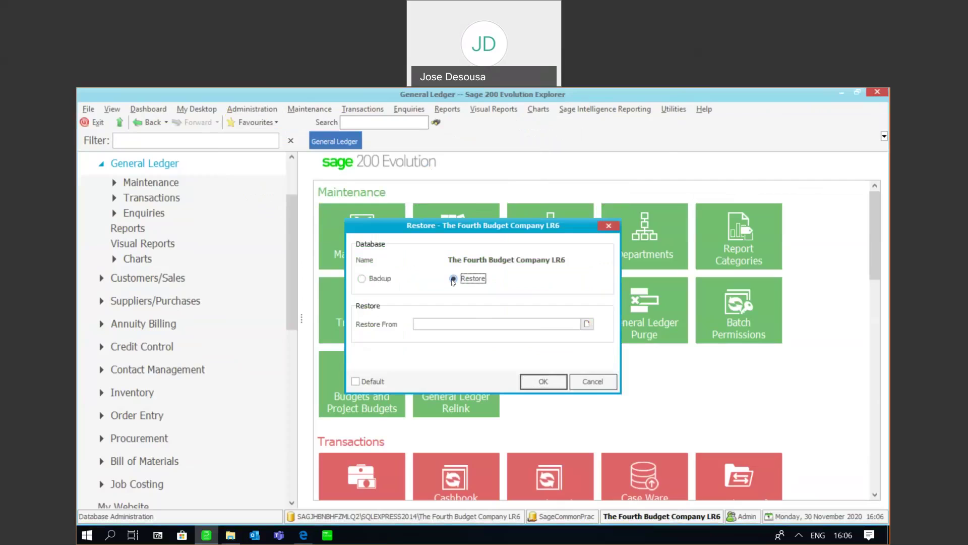
Step: Select The Fourth Budget Company LR630112020160507.bak in C:\Backup01 as the restore source
click(587, 324)
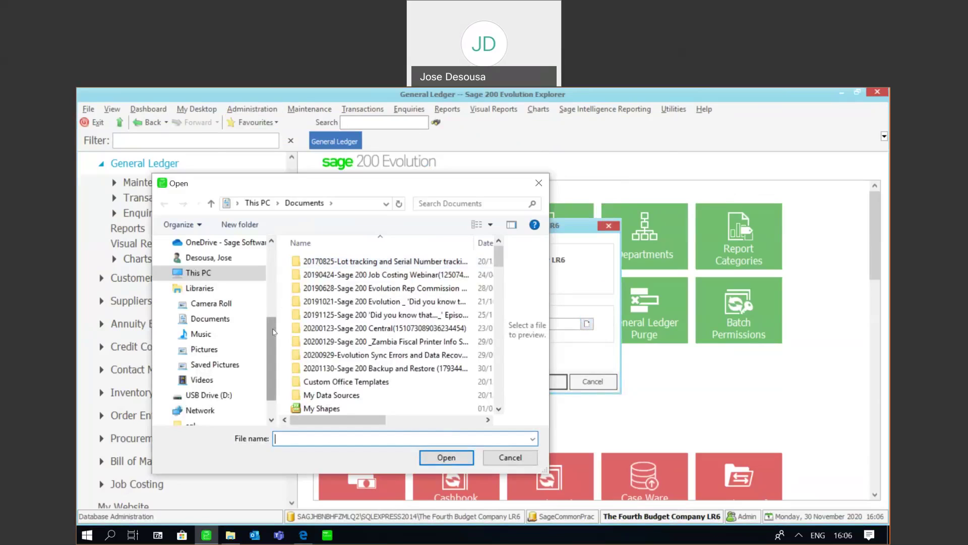
mouse_move(272, 332)
mouse_down()
mouse_move(271, 341)
mouse_move(270, 329)
mouse_up()
click(209, 278)
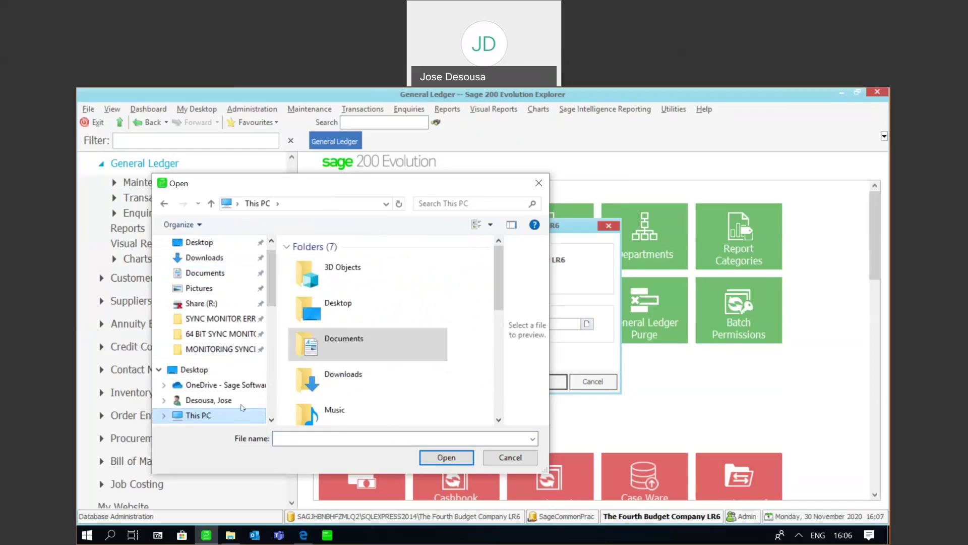
scroll(243, 363, down, 1)
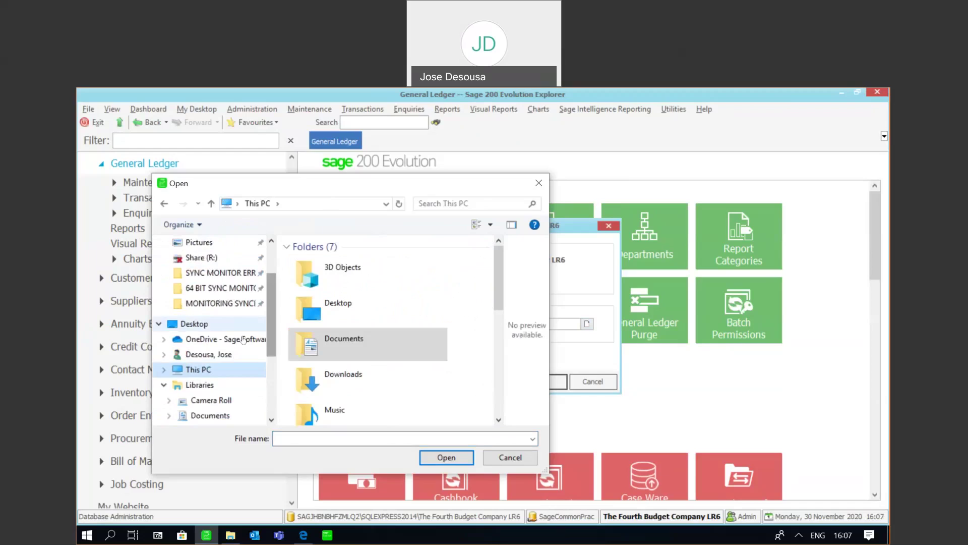
double_click(218, 369)
click(219, 364)
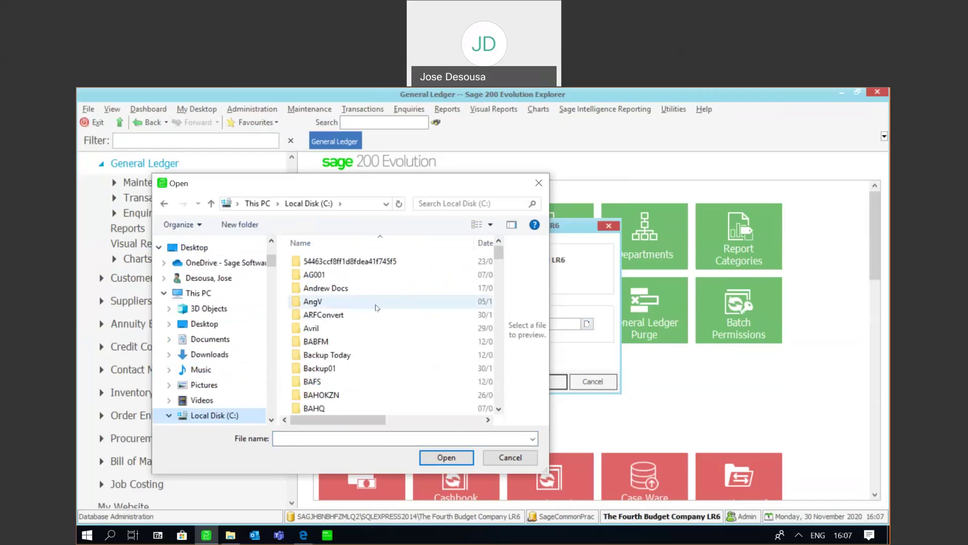
double_click(330, 369)
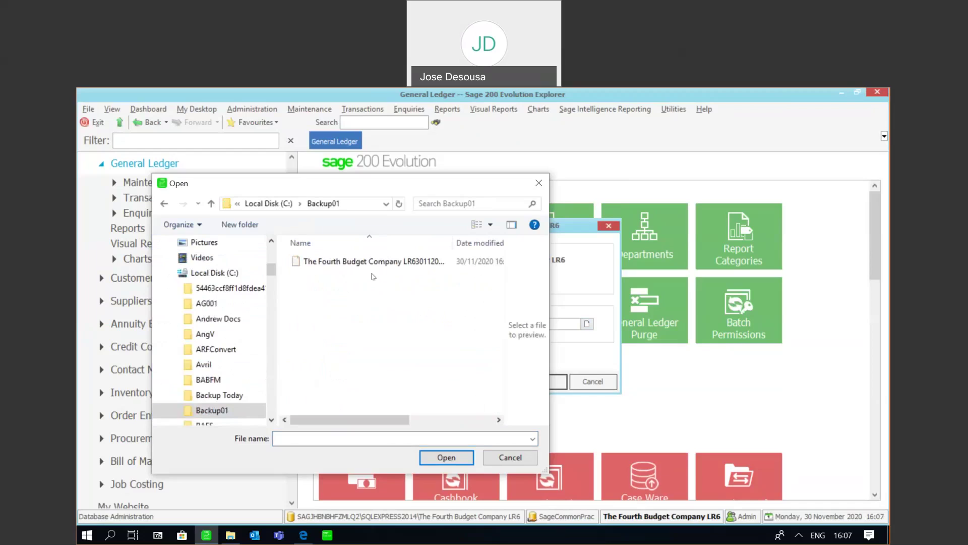
click(380, 262)
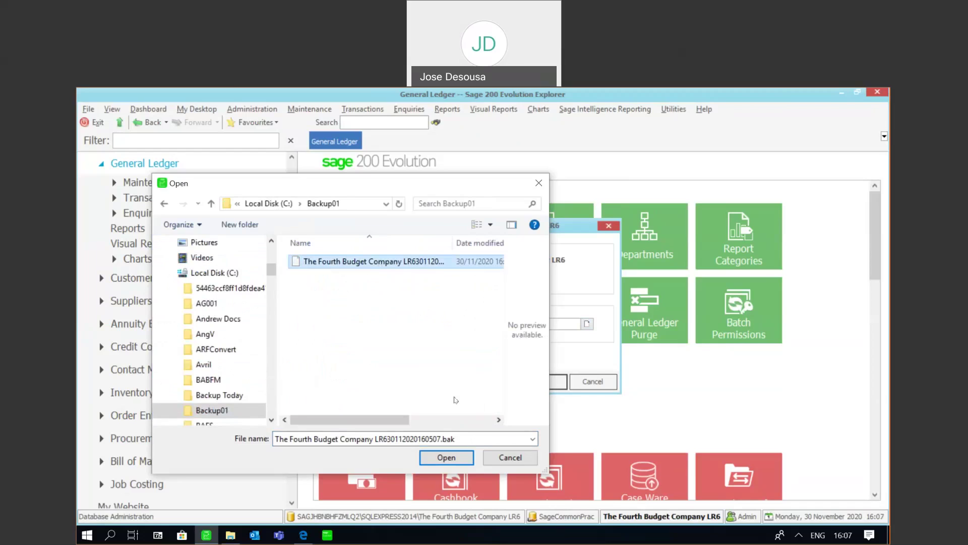
click(446, 457)
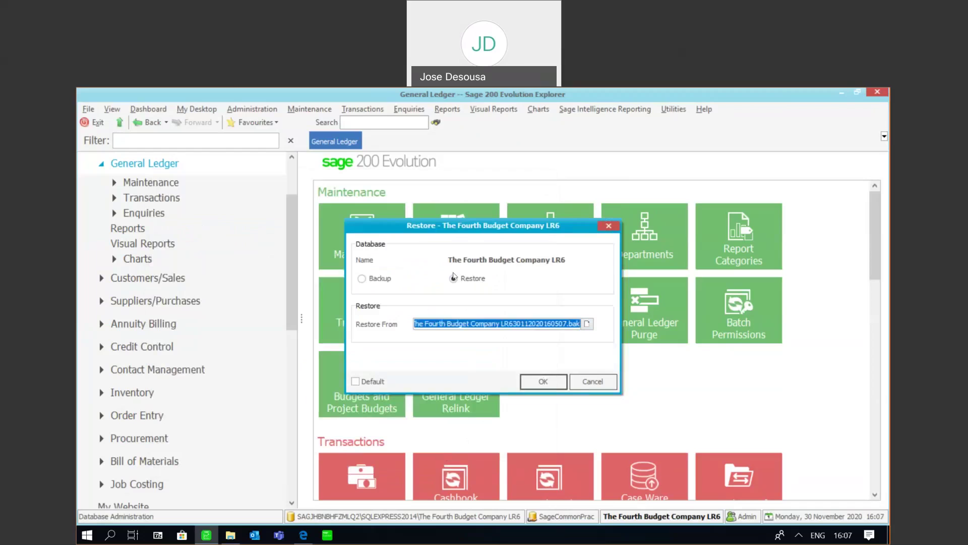
Step: Run the restore, confirm both prompts including closing all sessions, and acknowledge the success message
click(537, 379)
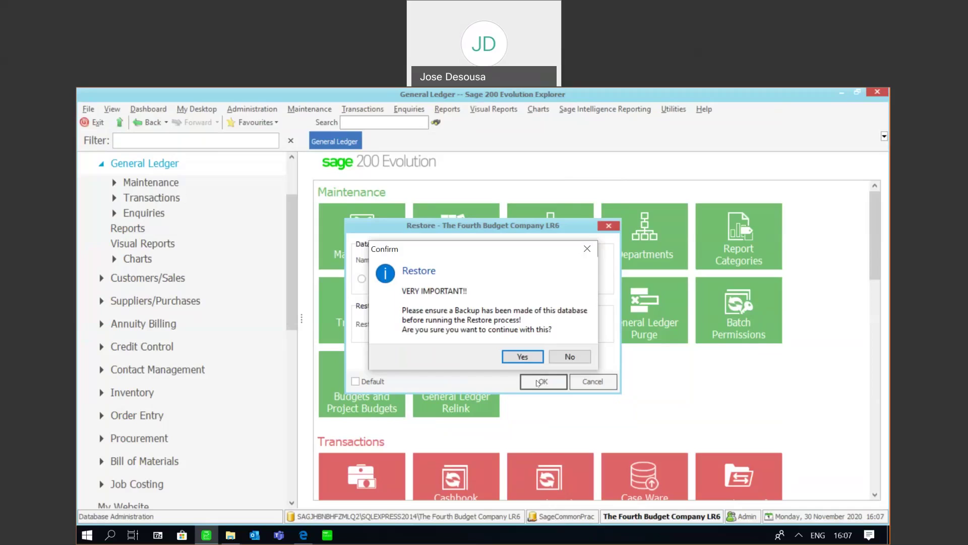
click(528, 357)
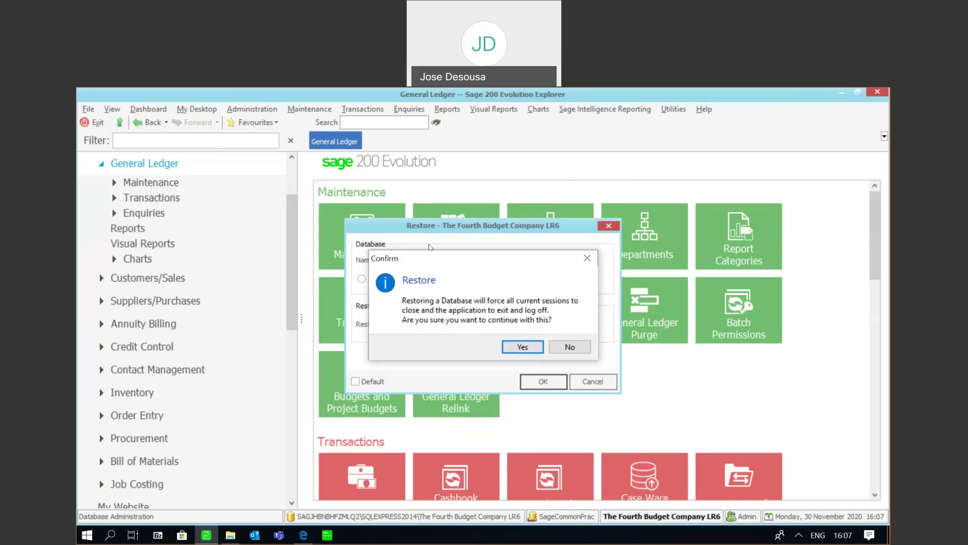
click(519, 348)
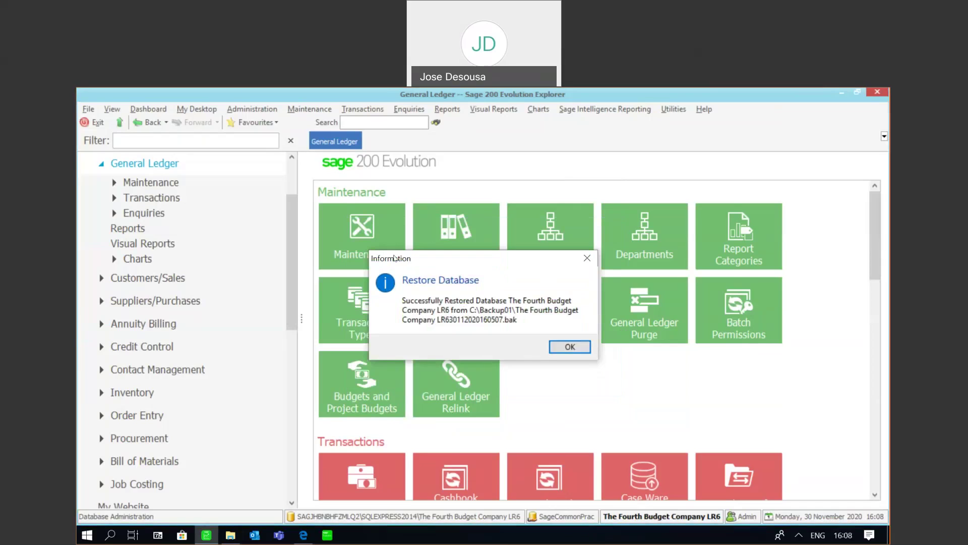
click(569, 347)
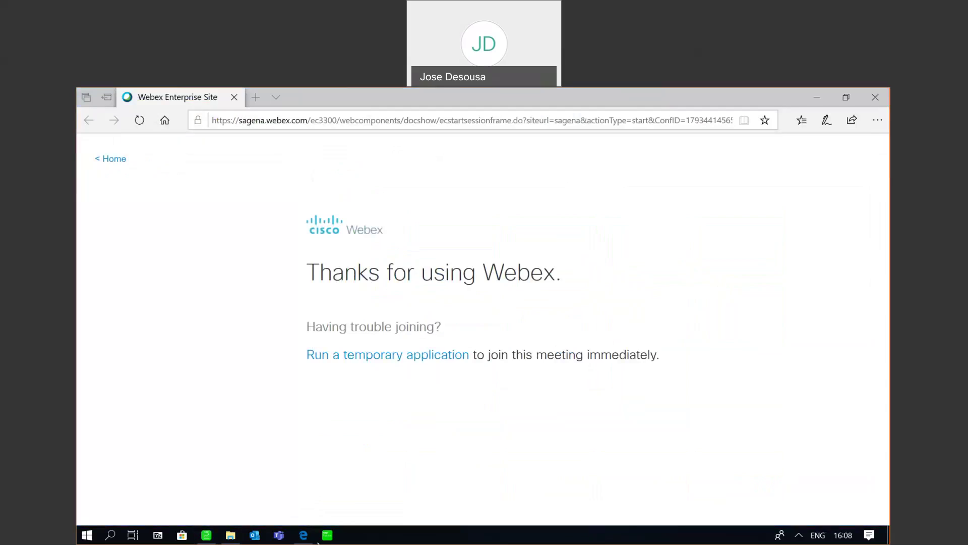
Step: Relaunch Sage 200 Evolution, log in to The Fourth Budget Company LR6, and dismiss What's New
click(303, 536)
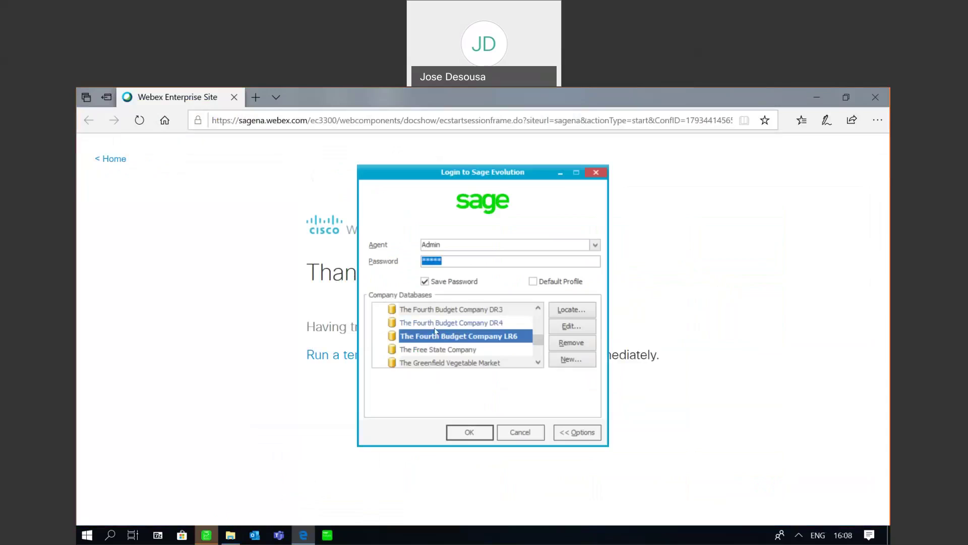
click(465, 432)
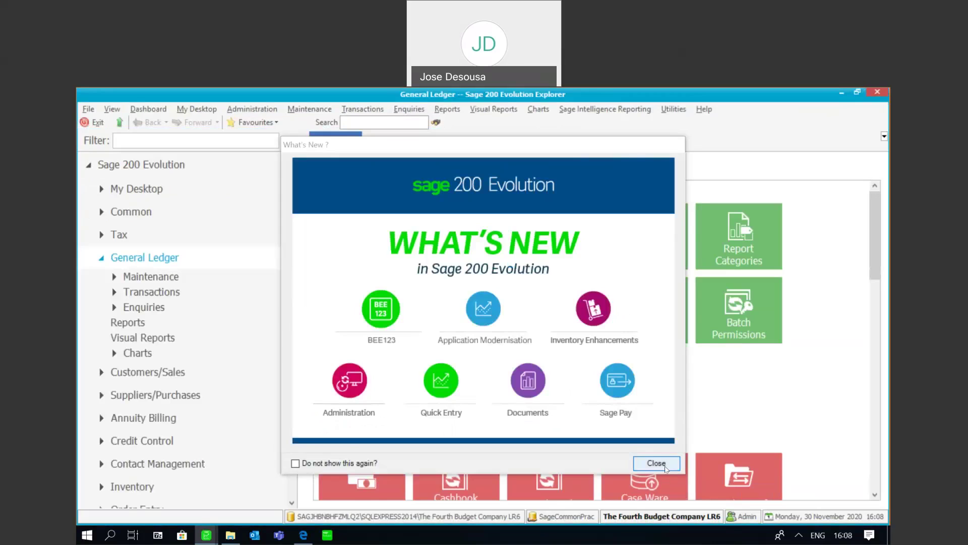
click(656, 463)
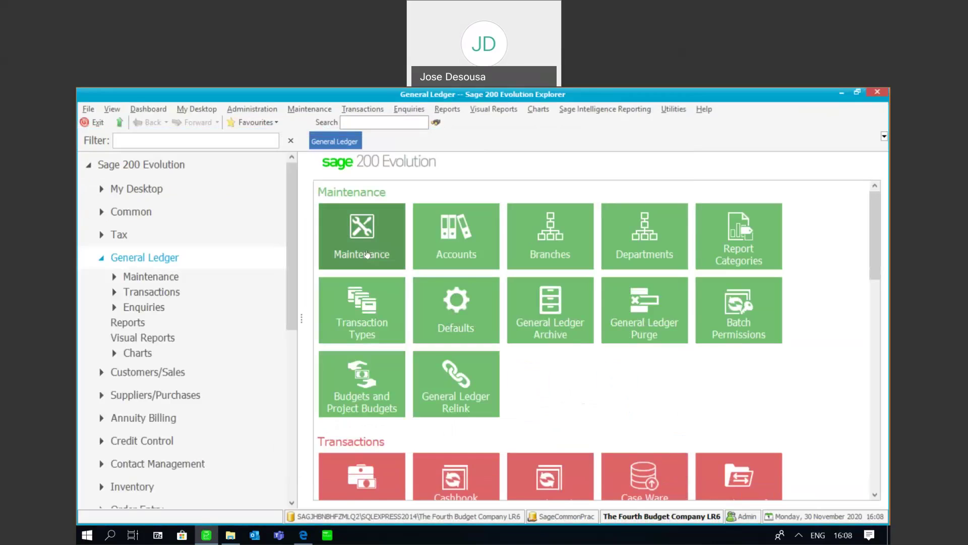